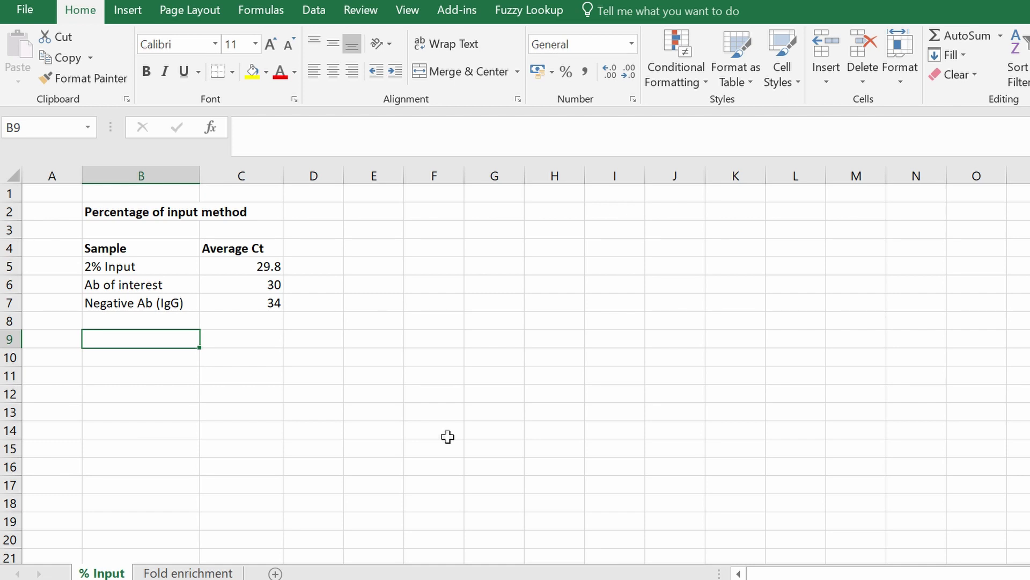
Enter =LOG(50,2) in F5 so it shows 5.643856
left_click(374, 266)
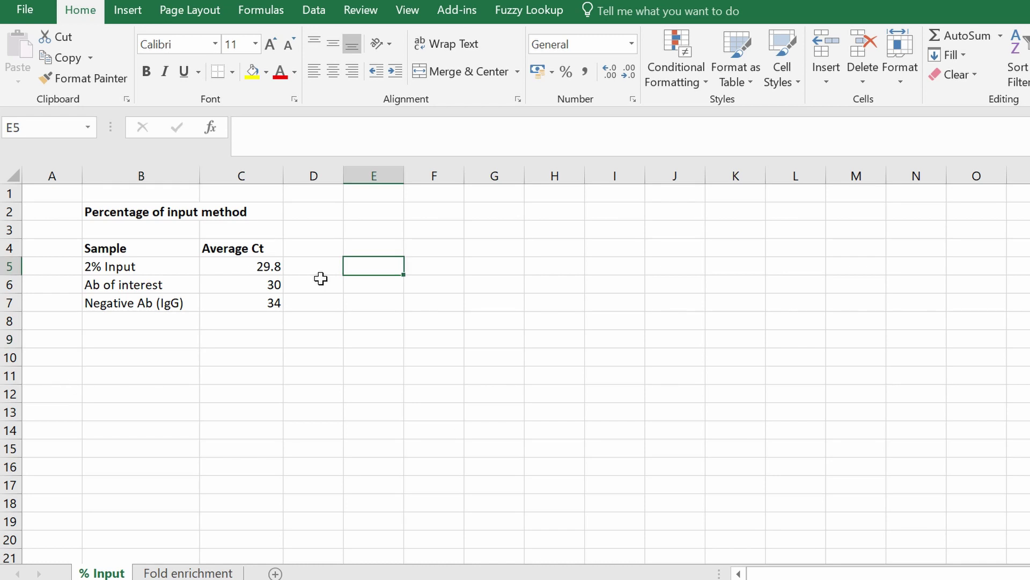
key("Right")
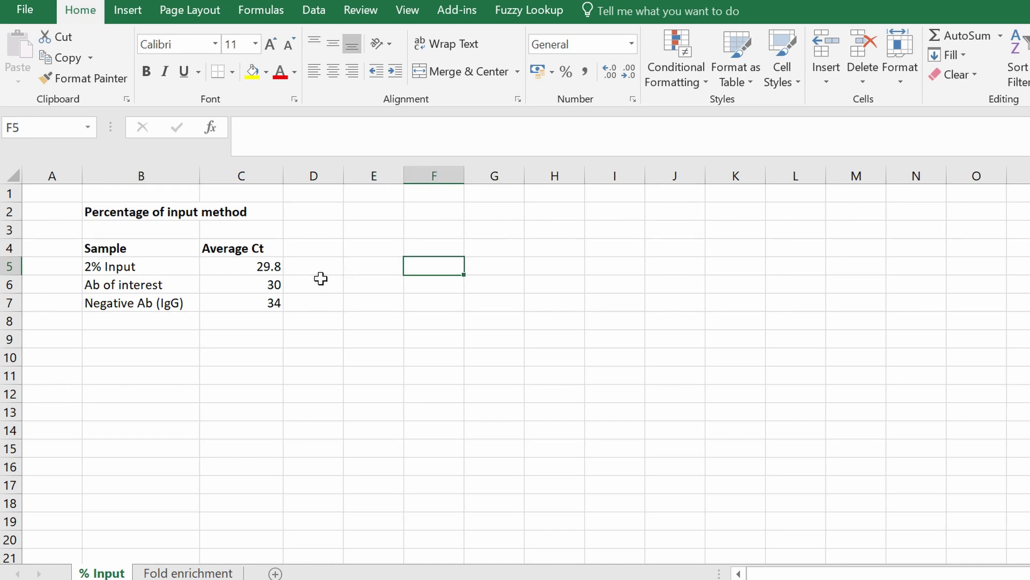
type("=LOG(")
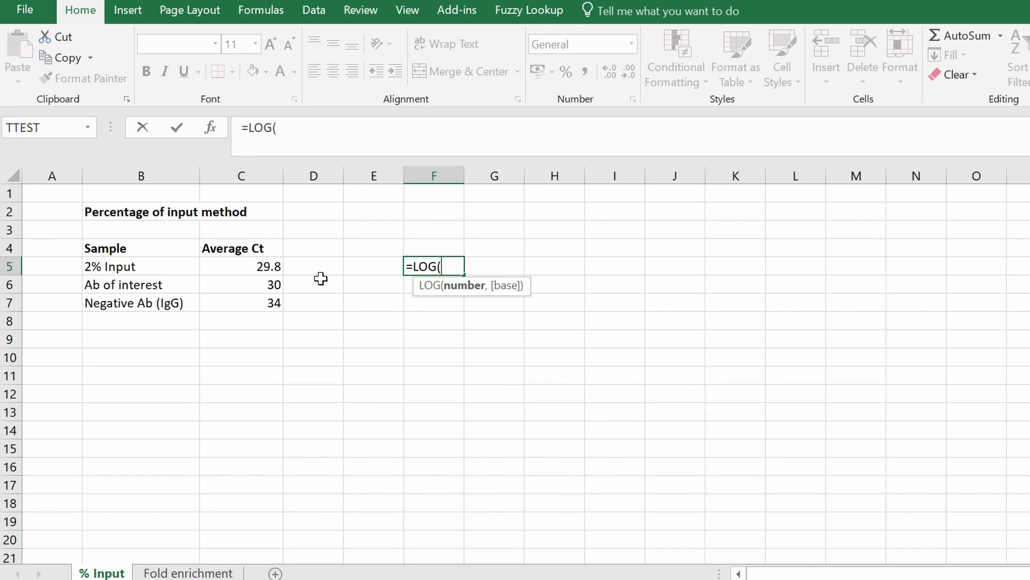
type("50,")
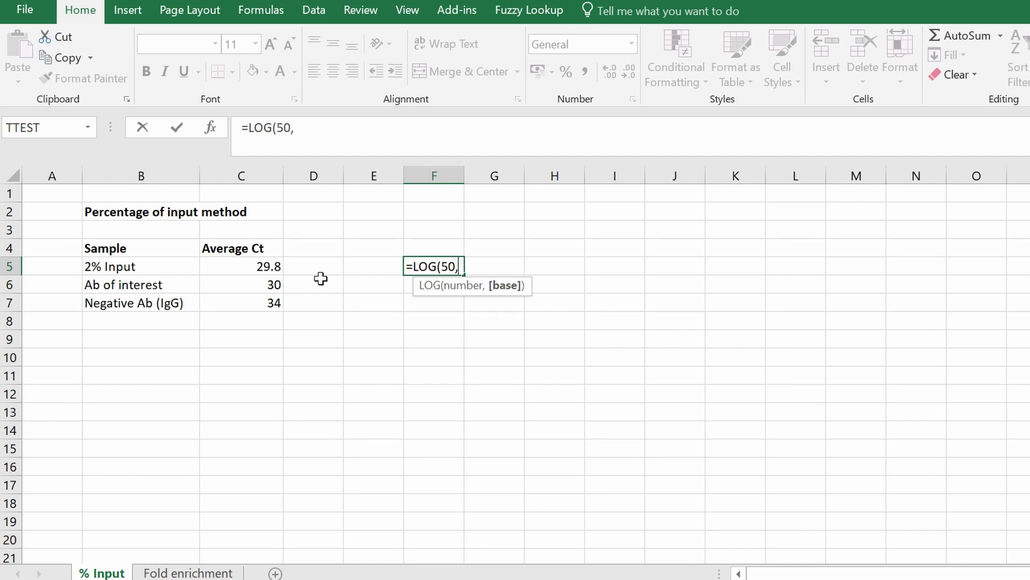
type("2)")
key("Return")
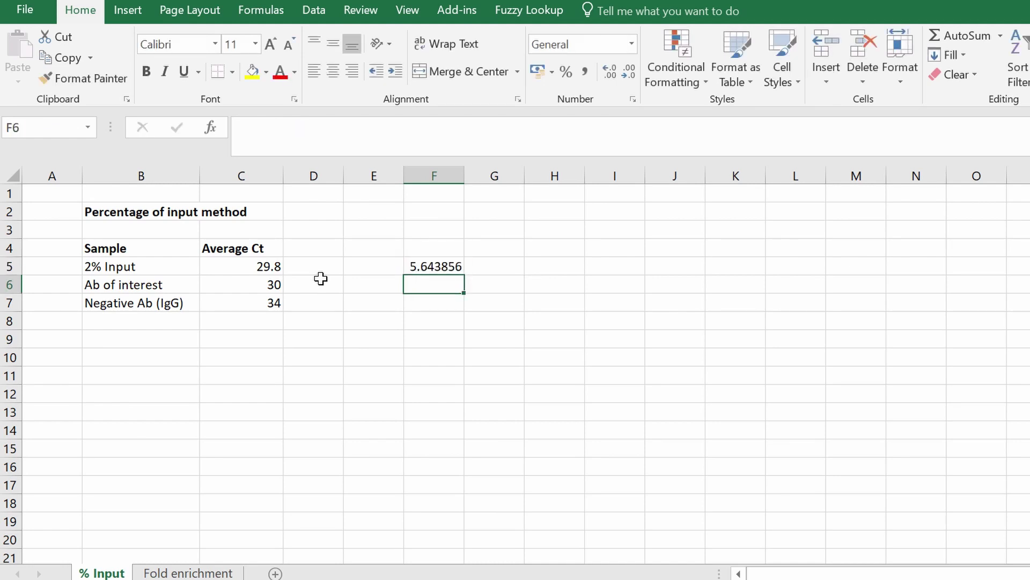
key("Up")
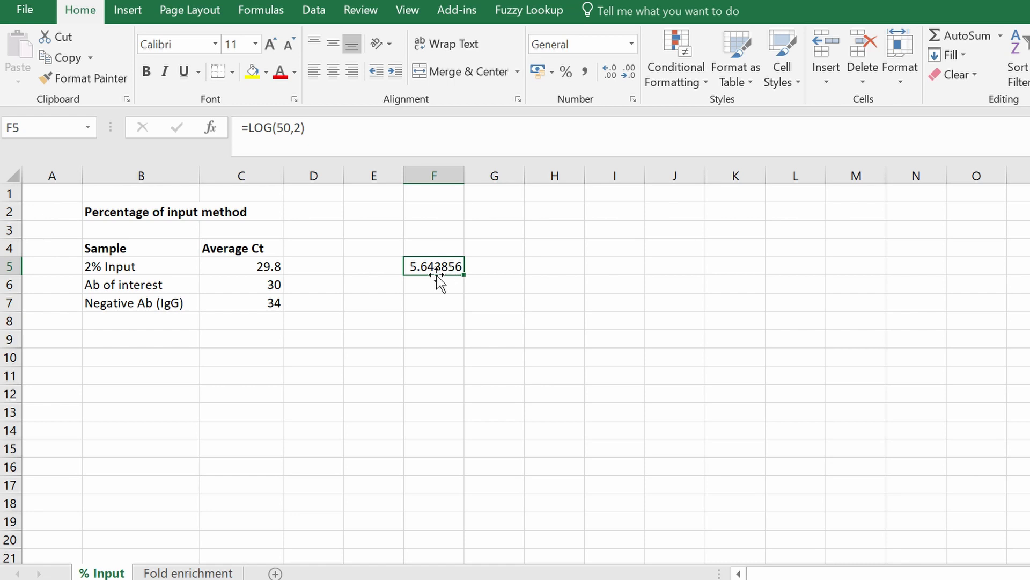
left_click(242, 263)
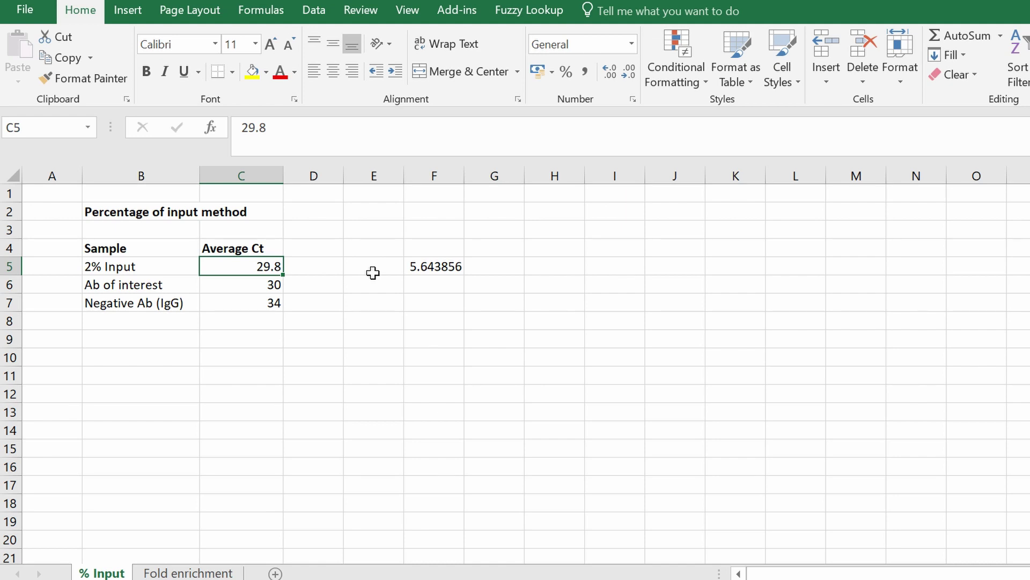
Label B9 'Adjusted input (100%)' and autofit column B to fit it
key("Down")
key("Down")
key("Down")
key("Down")
key("Left")
type("A")
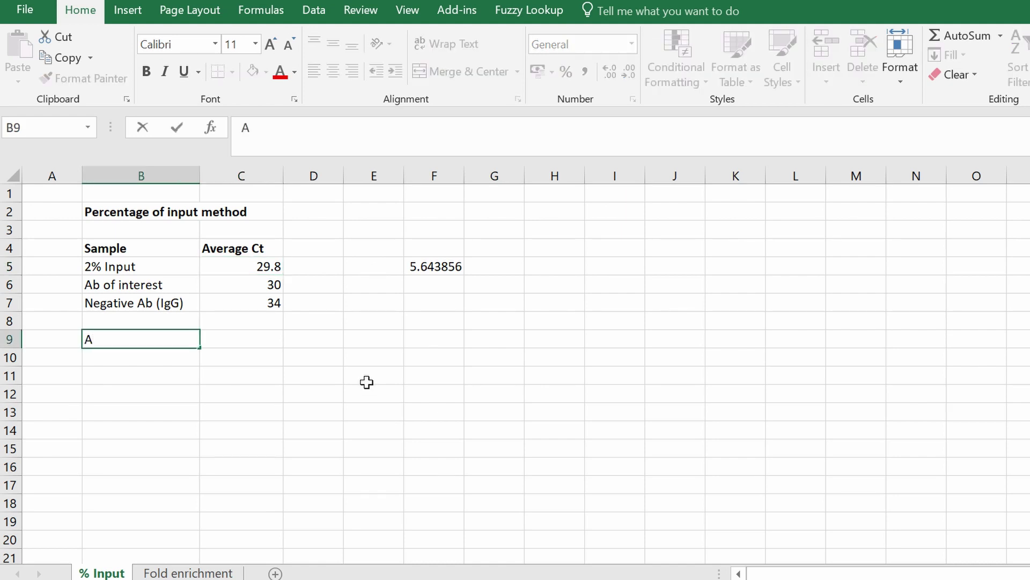
type("djusted")
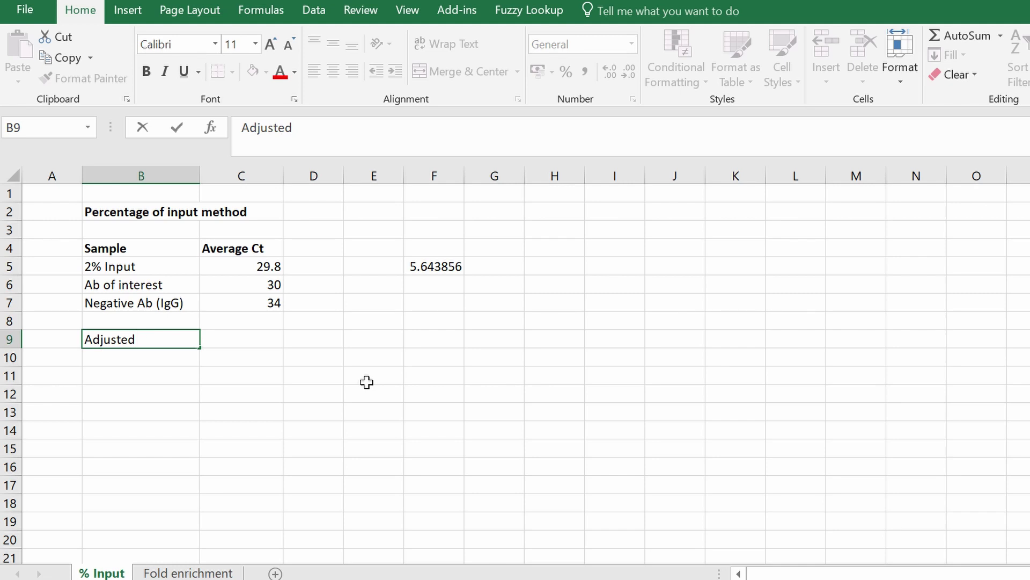
type(" input (100%)")
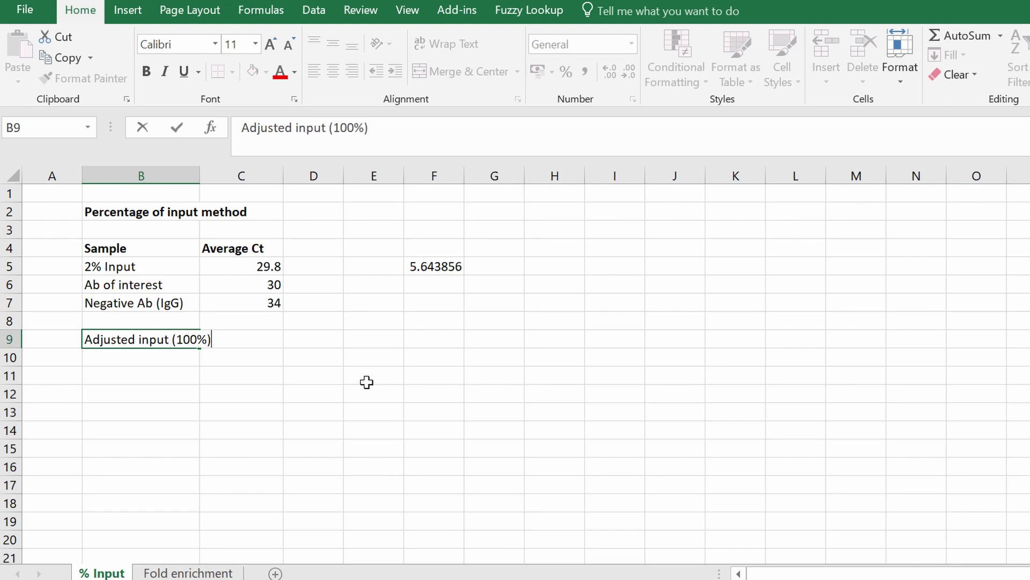
left_click(199, 173)
double_click(200, 173)
Enter =C5-F5 in C9, giving 24.15614381
left_click(290, 339)
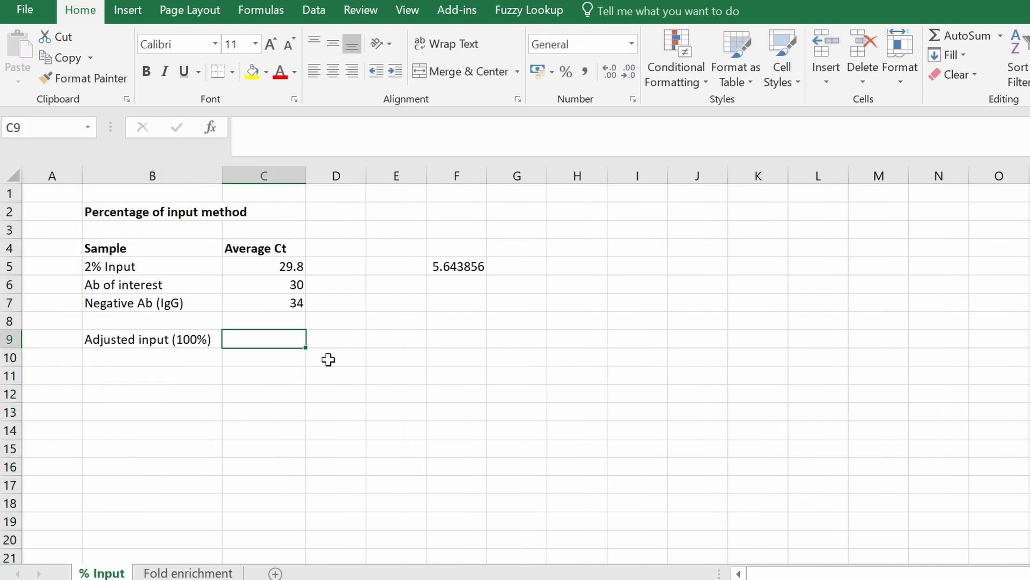
type("=")
key("Up")
key("Up")
key("Up")
key("Up")
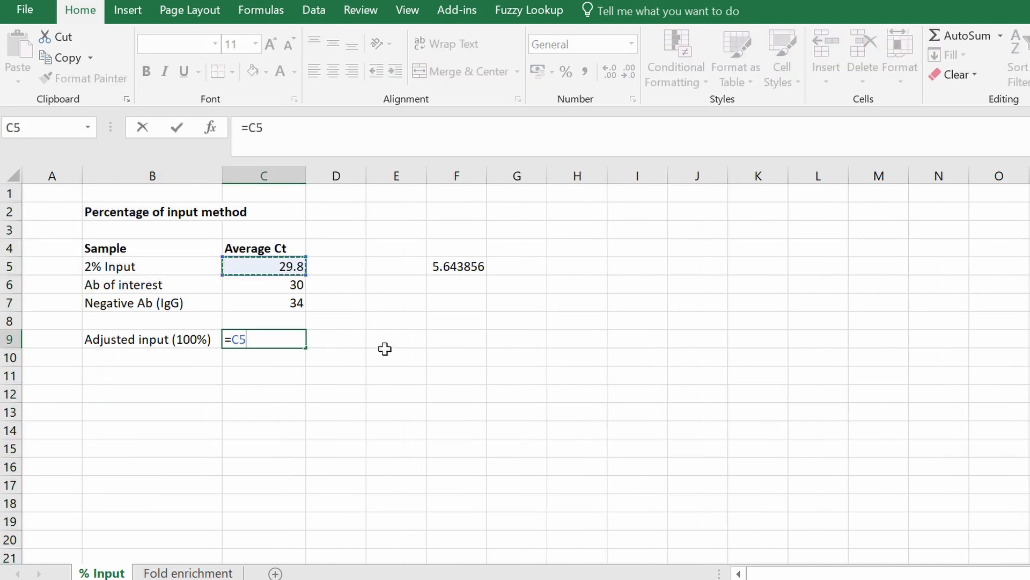
type("-")
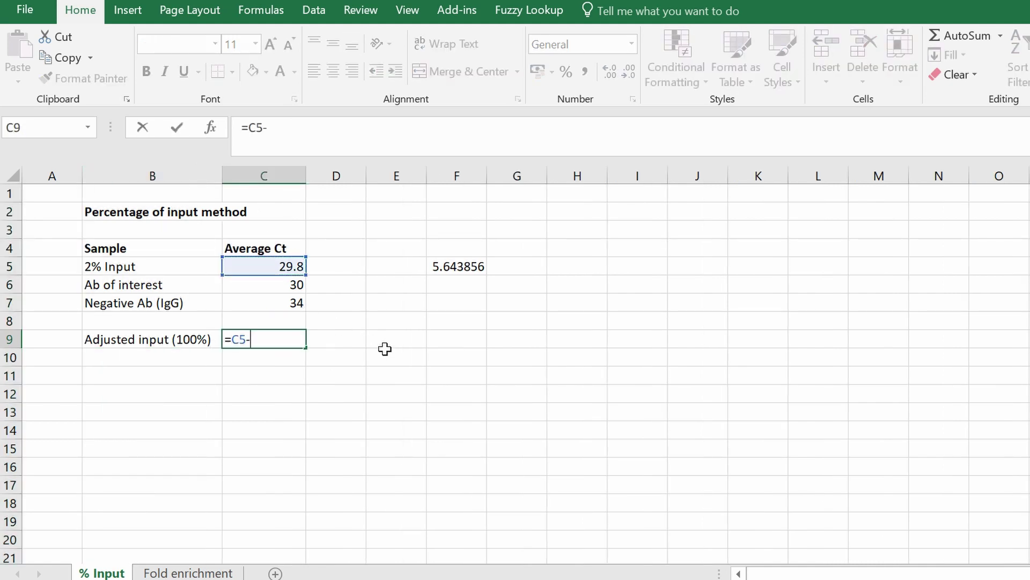
left_click(446, 274)
key("Return")
left_click(281, 339)
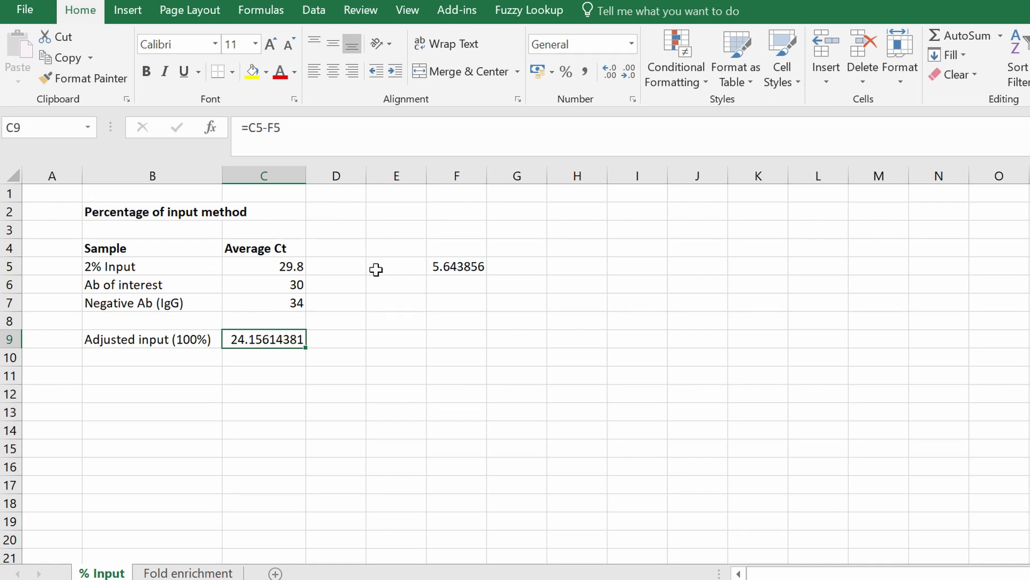
left_click(353, 243)
Head D4 'Delta Ct' and enter =C9-C6 in D6, giving -5.84386
type("Delta Ct")
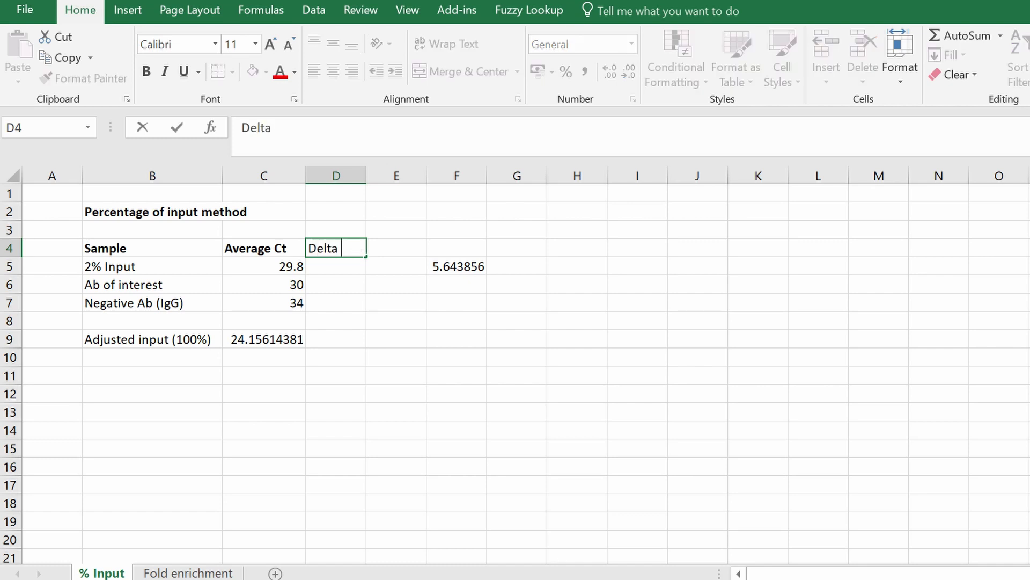
key("Return")
left_click(507, 321)
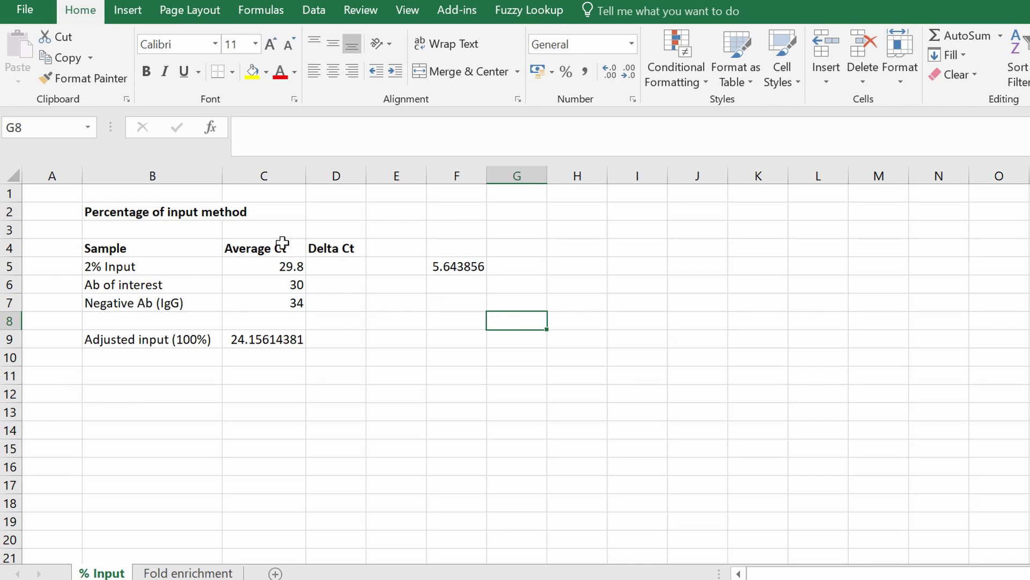
left_click(335, 283)
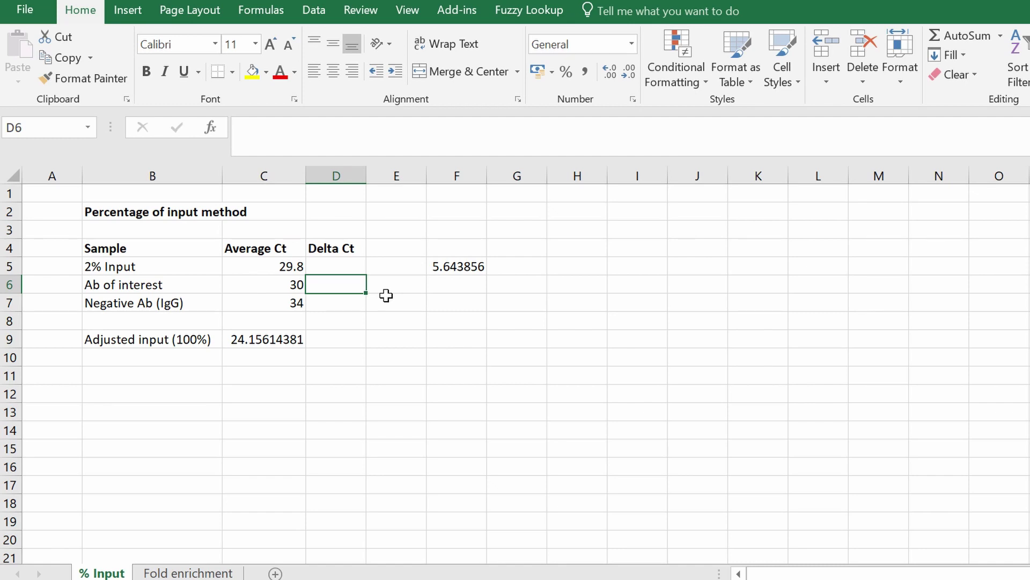
type("=")
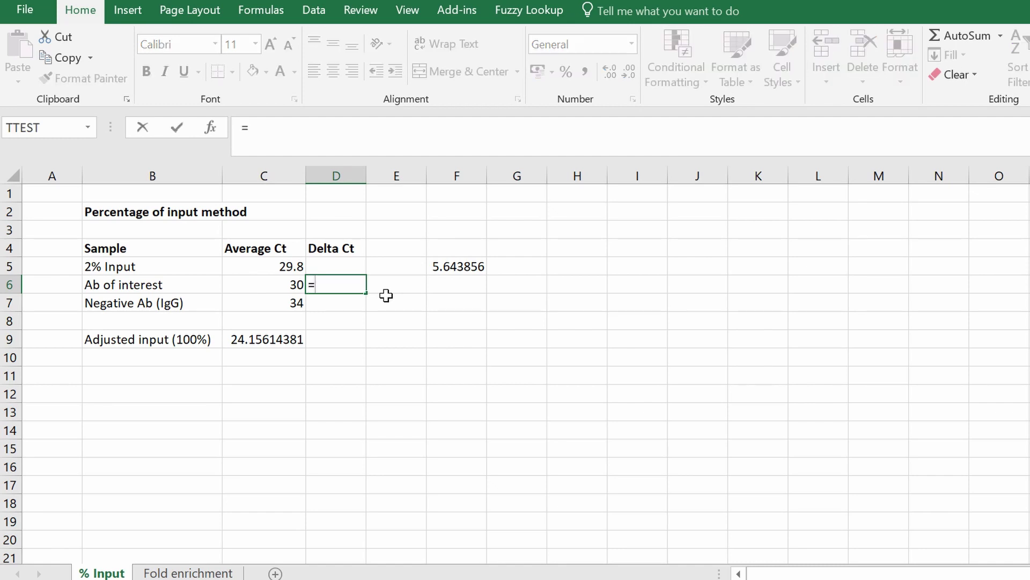
left_click(285, 342)
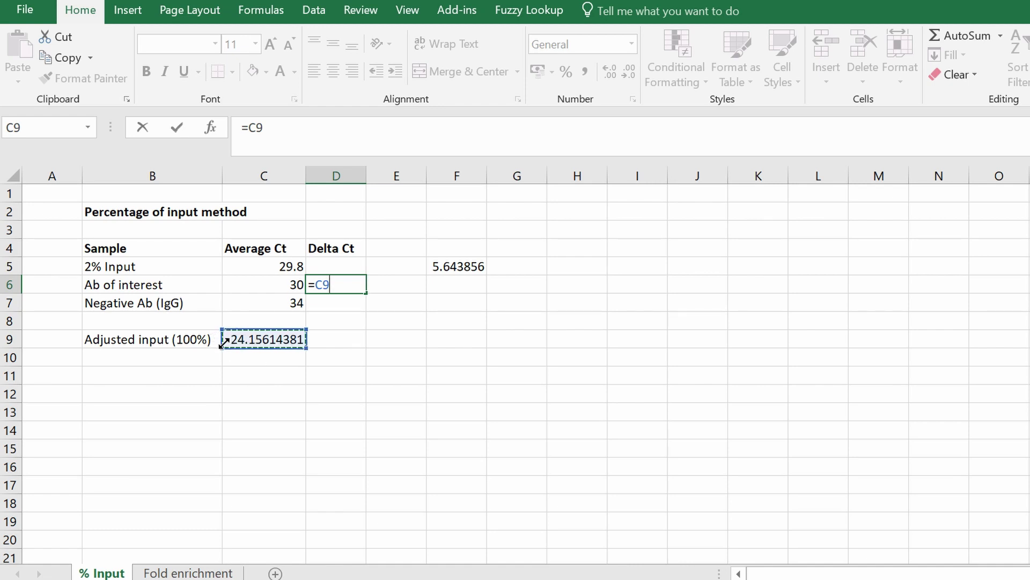
type("-")
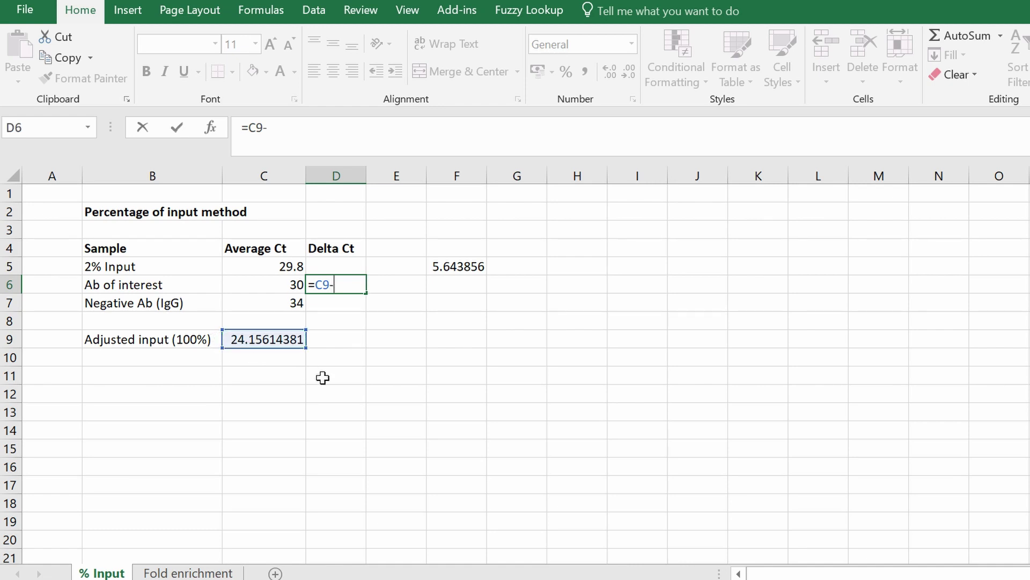
left_click(279, 286)
key("Return")
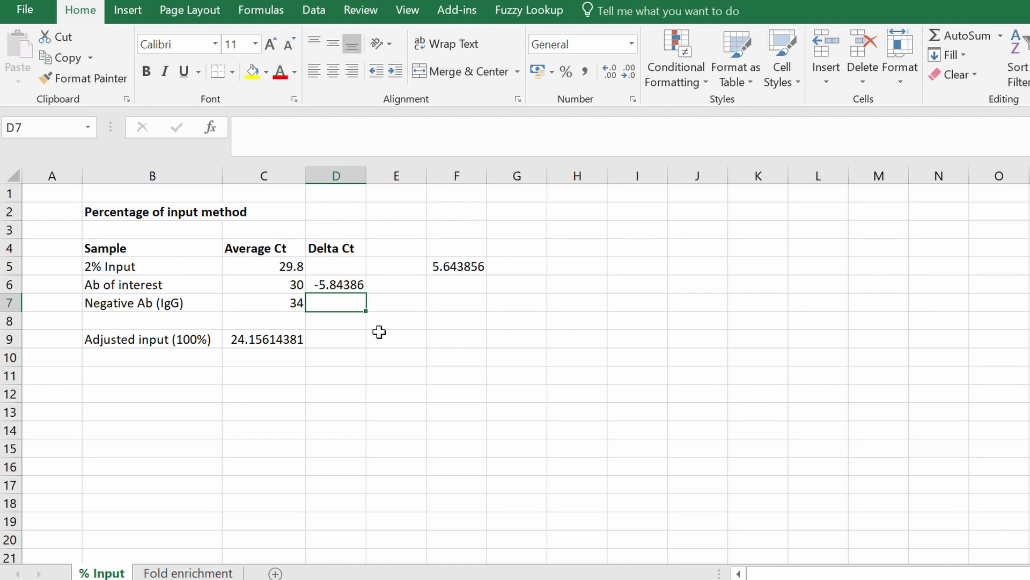
Enter =C9-C7 in D7 for the IgG row, giving -9.84386
type("=")
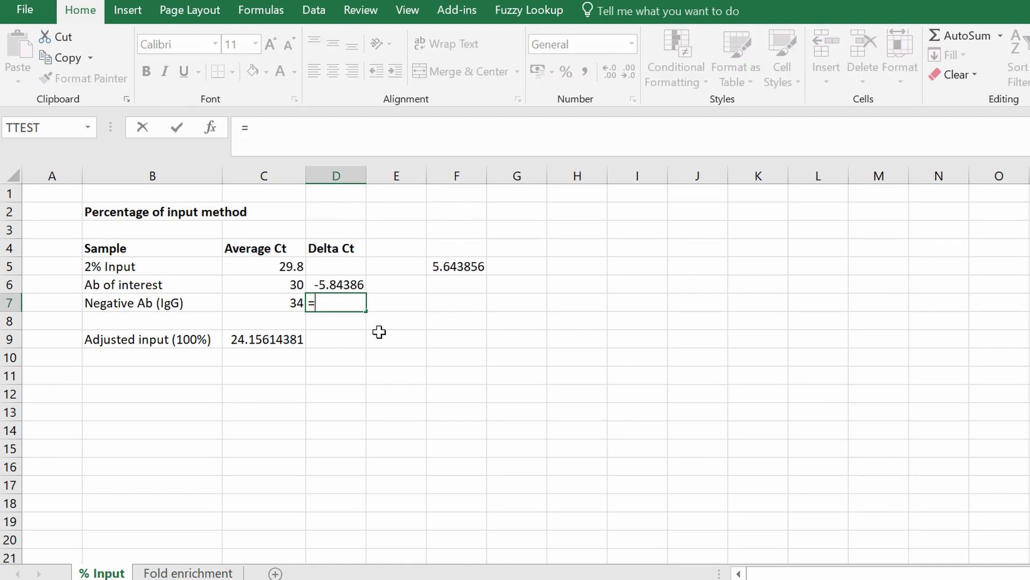
left_click(284, 339)
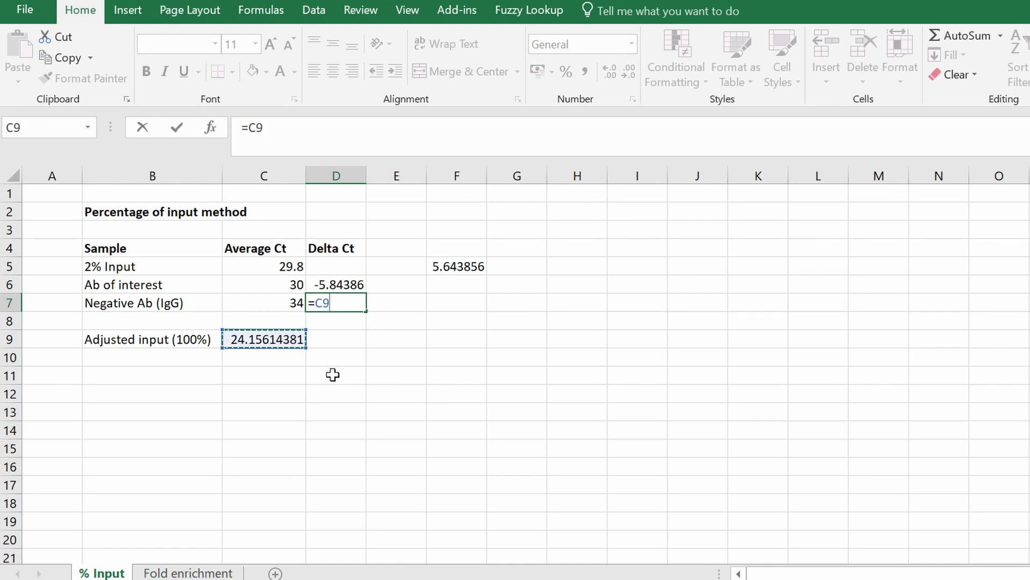
type("-")
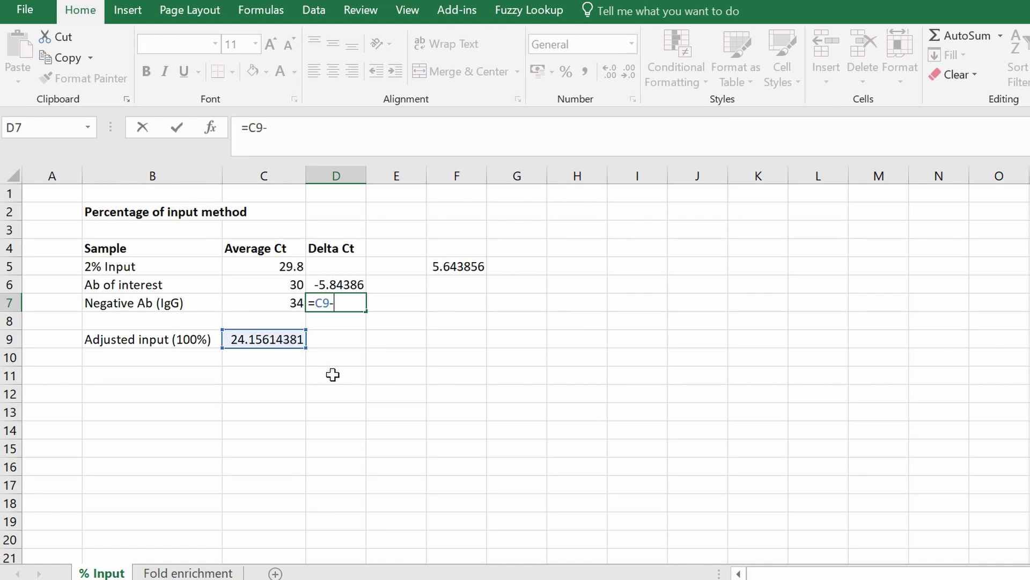
left_click(274, 306)
key("Return")
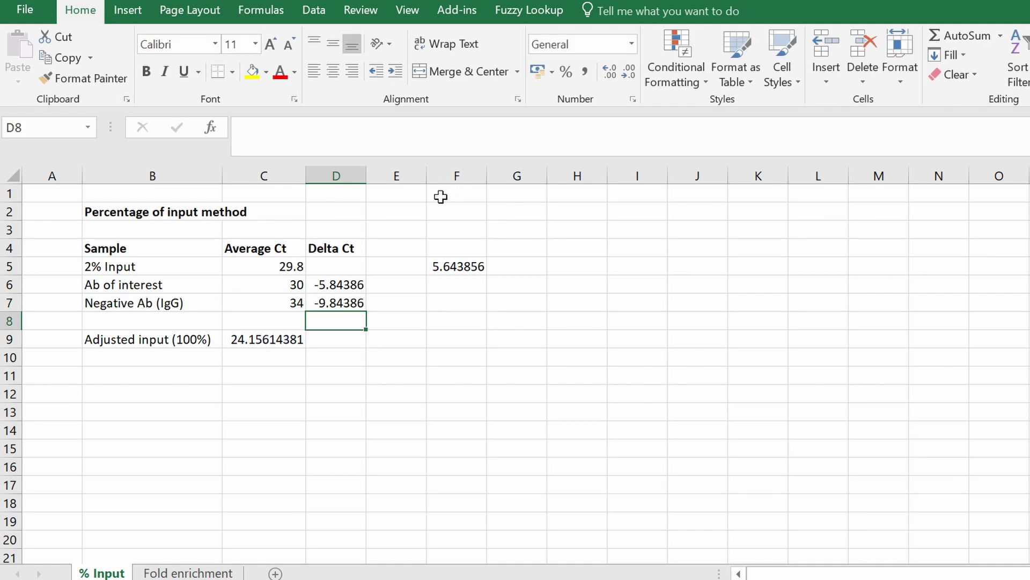
Insert a blank column E beside Delta Ct and head it '% of input'
right_click(419, 178)
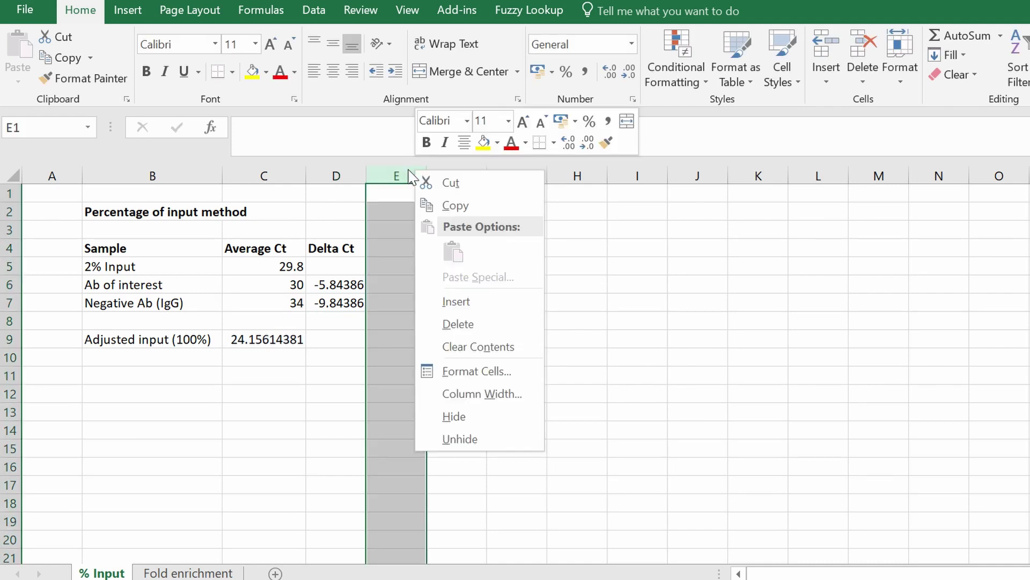
left_click(456, 294)
left_click(409, 252)
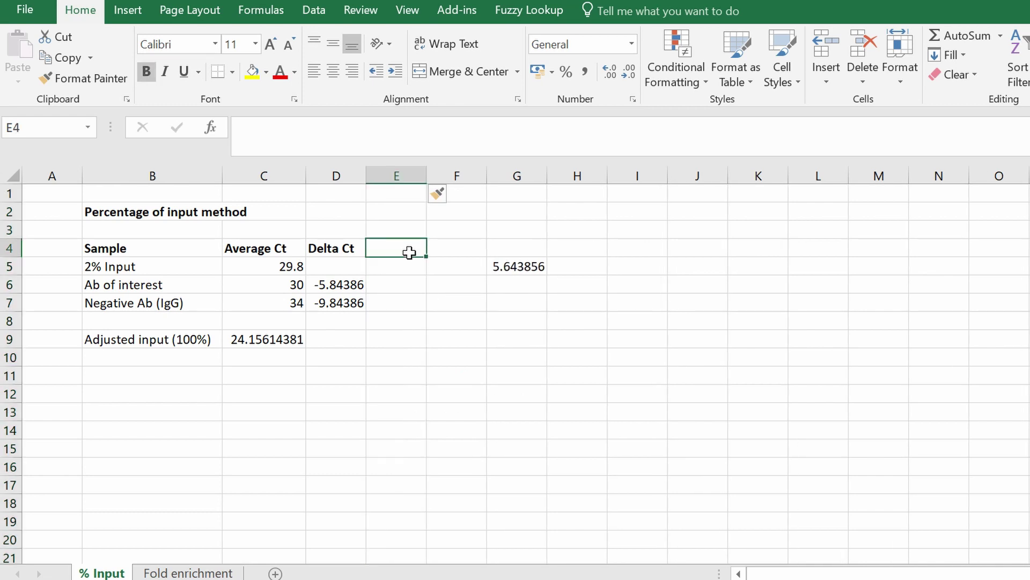
type("% of input")
key("Return")
key("Return")
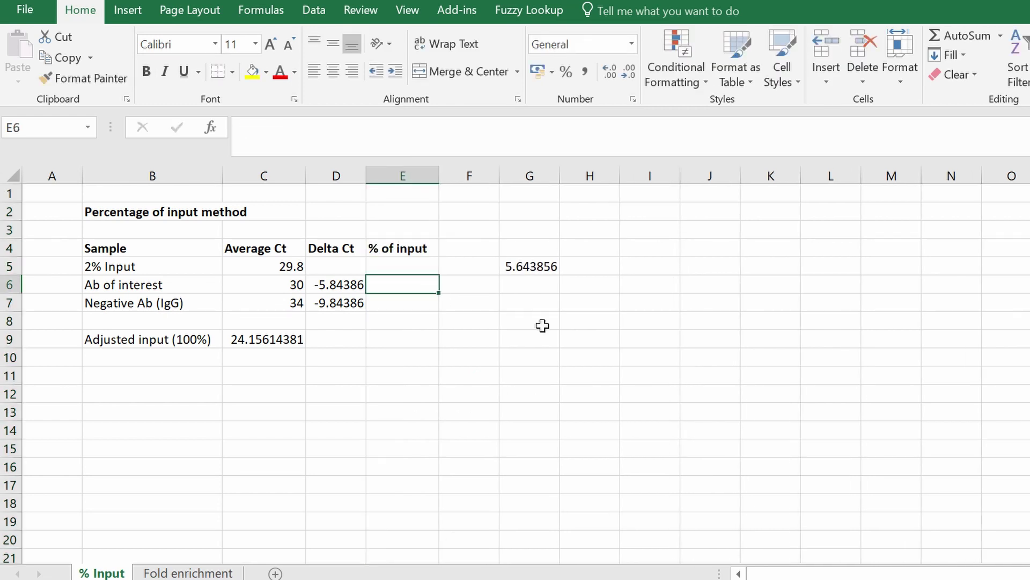
type("=")
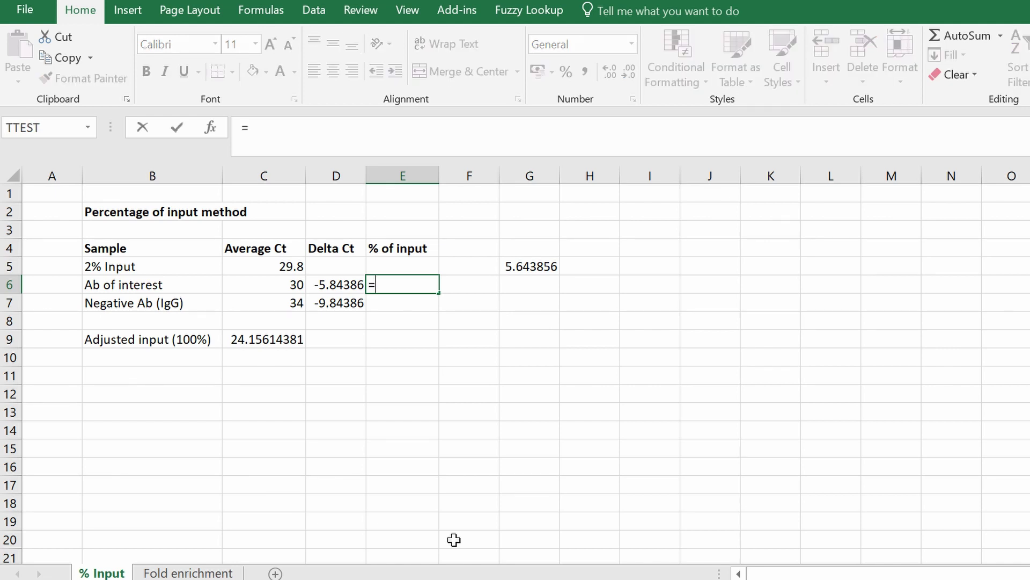
type("100*2^(")
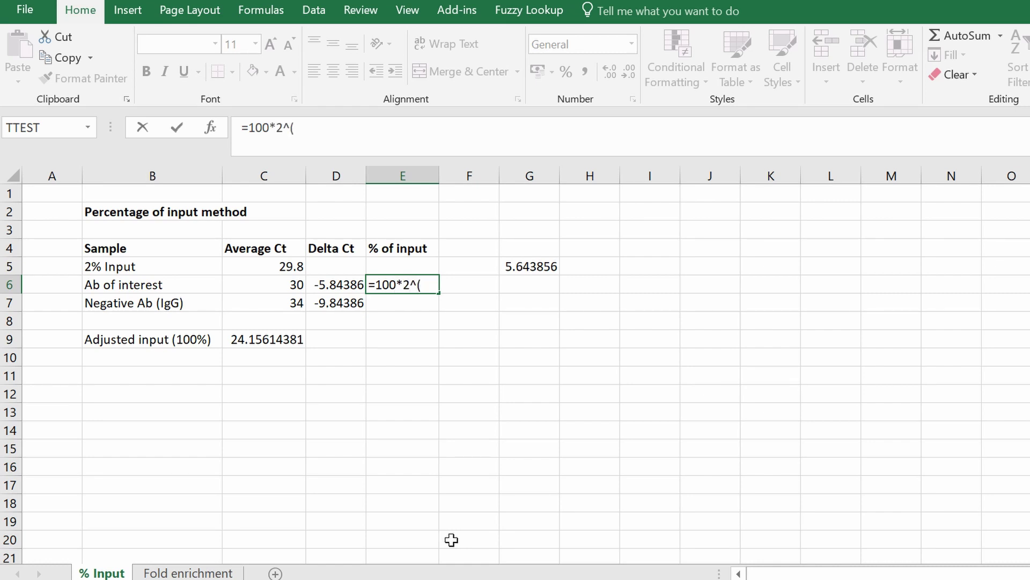
Enter =100*2^(D6) in E6 and fill it to E7, giving 1.7411011 and 0.1088188
left_click(358, 287)
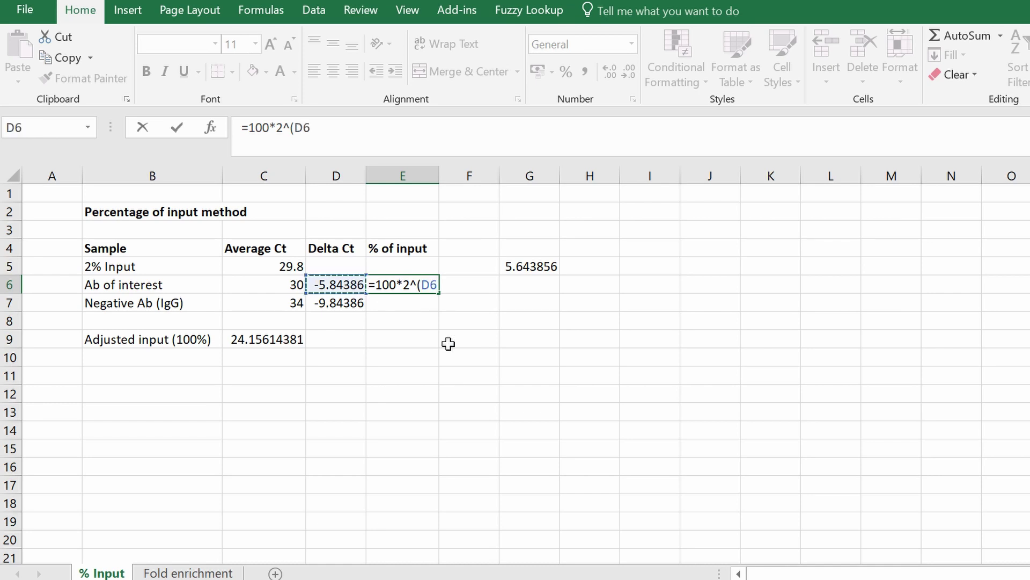
type(")")
key("Return")
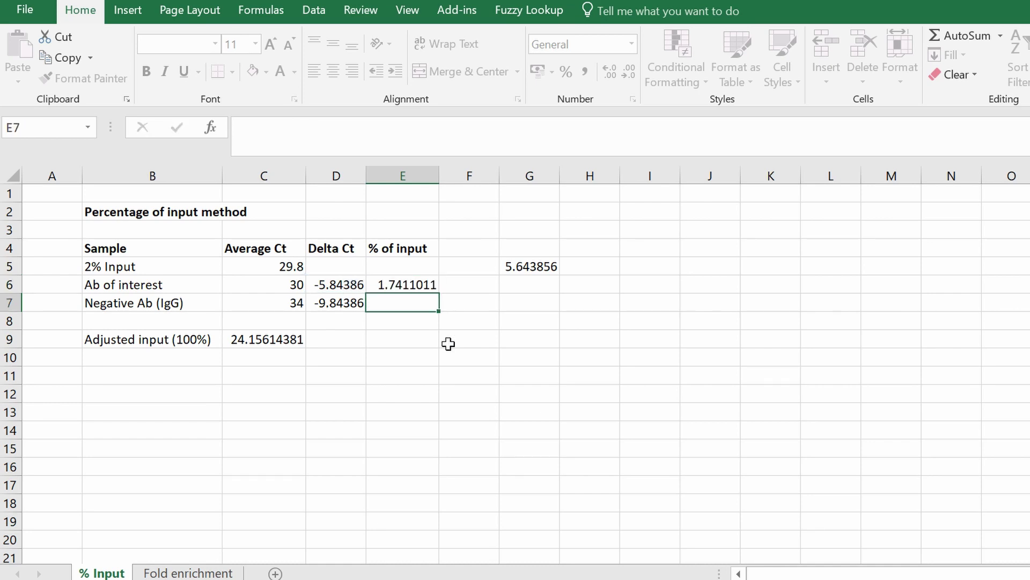
left_click(423, 284)
left_click_drag(440, 290, 440, 308)
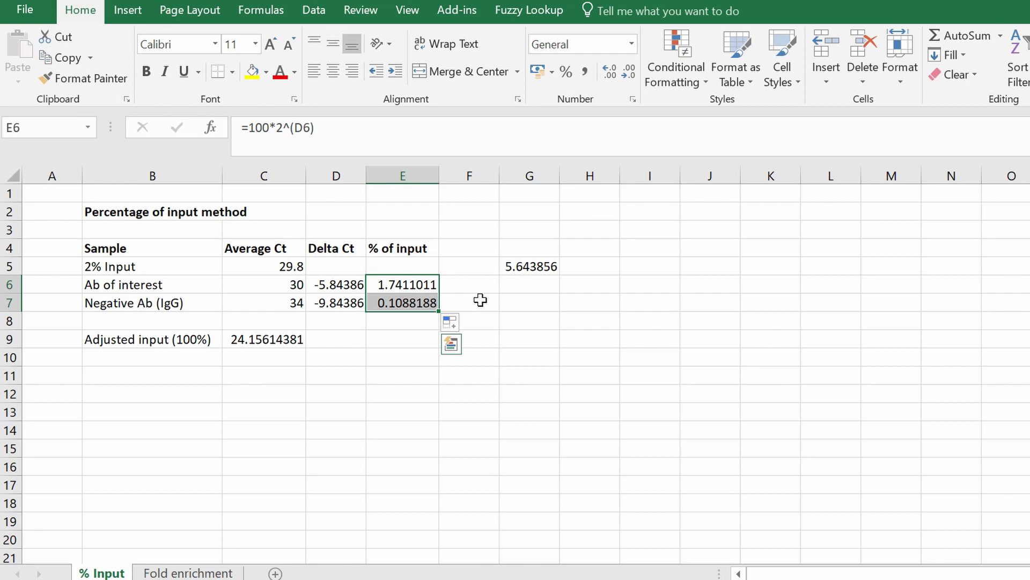
left_click(476, 298)
left_click(433, 281)
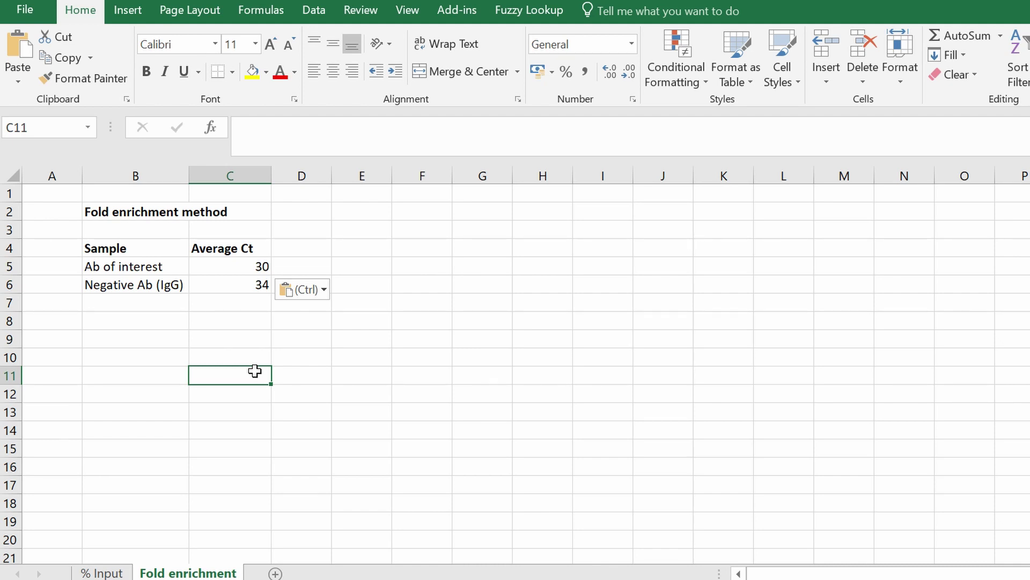
Type 'Delta Ct' as the heading beside the Average Ct values on the Fold enrichment sheet
left_click_drag(261, 267, 262, 284)
left_click(375, 345)
left_click(311, 267)
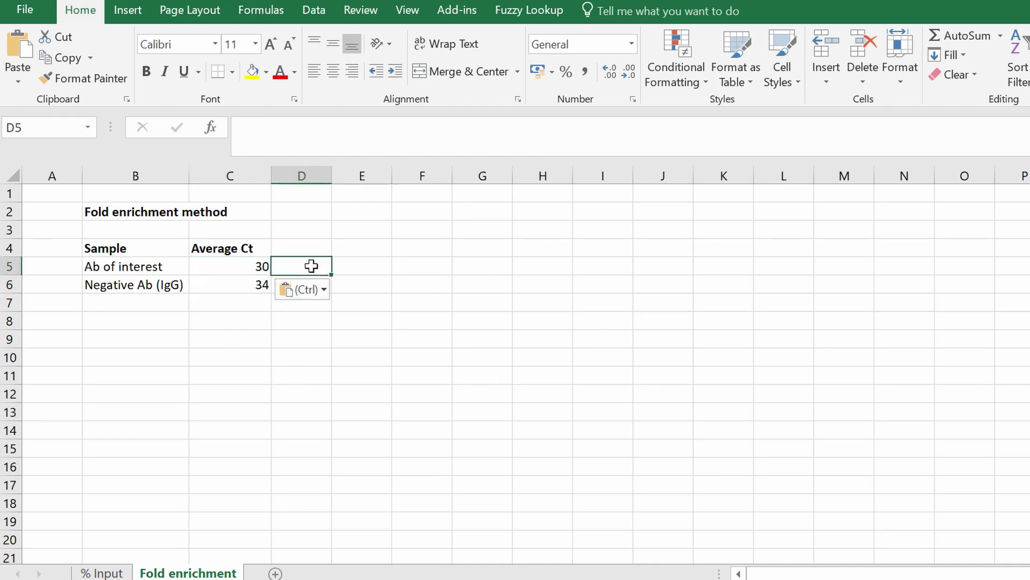
left_click(364, 263)
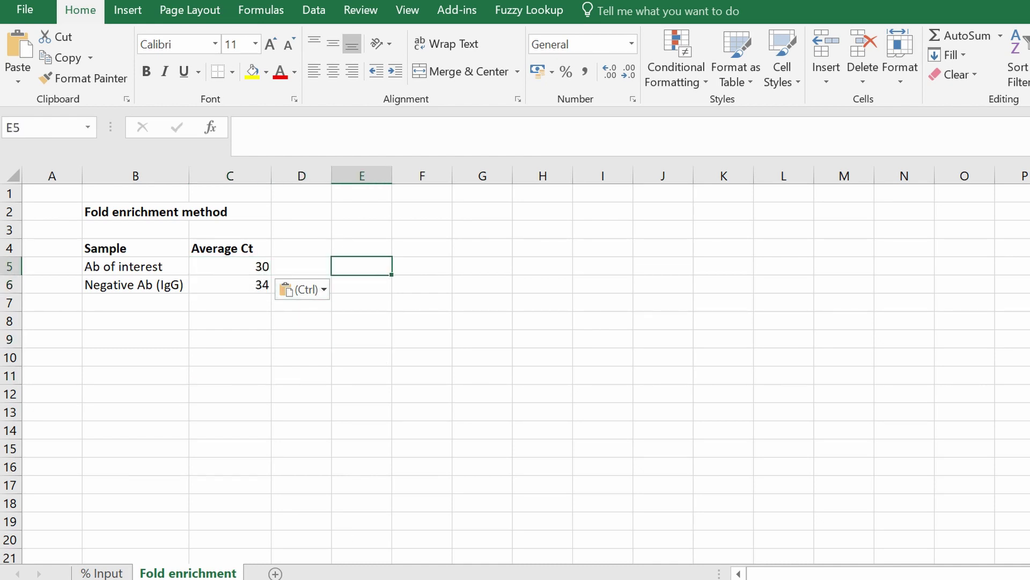
left_click(308, 270)
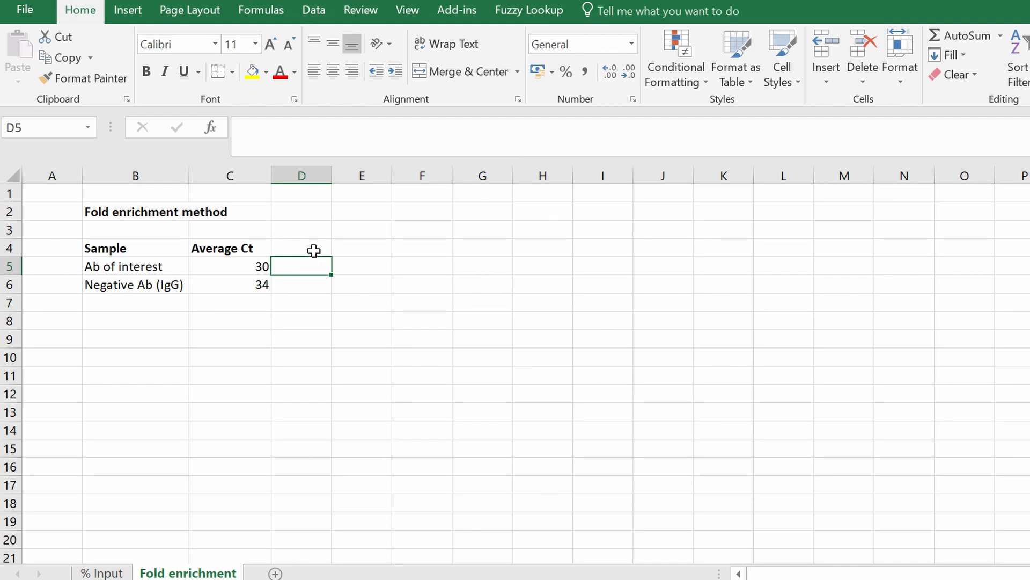
left_click(311, 249)
type("Delta Ct")
key("Return")
type("=")
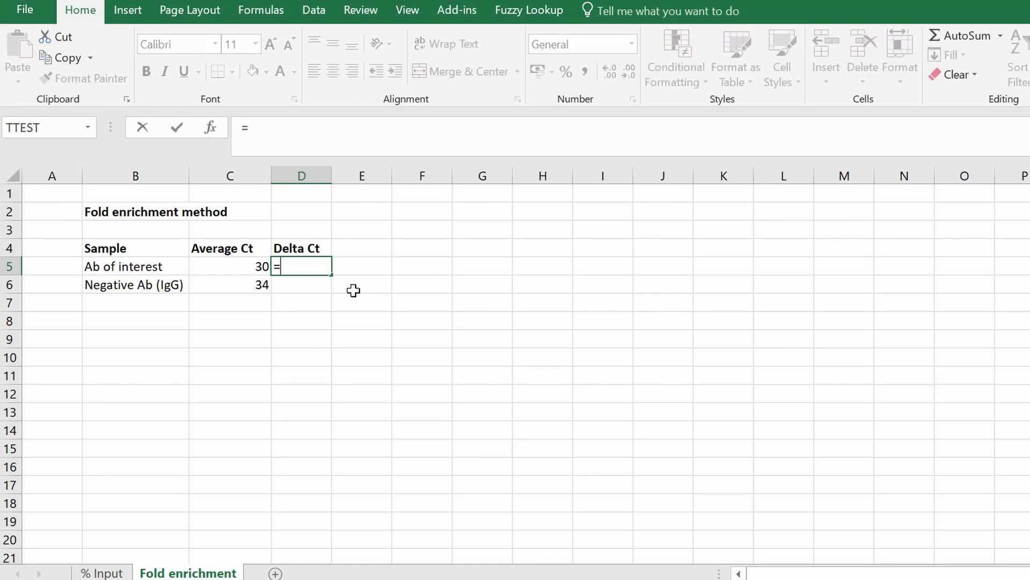
Enter =C5-C6 in D5, giving a Delta Ct of -4 for Ab of interest
left_click(257, 266)
type("-")
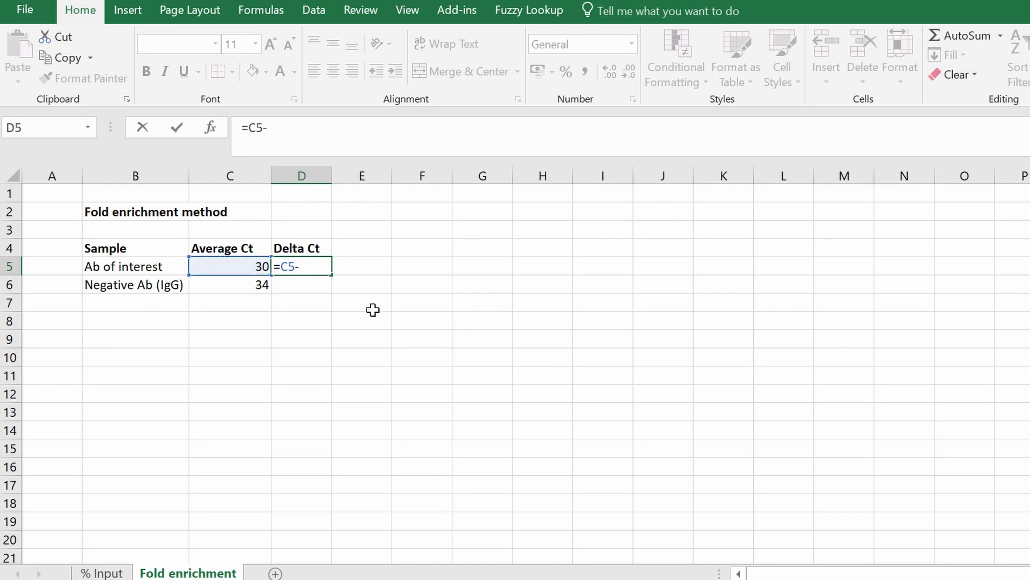
left_click(229, 284)
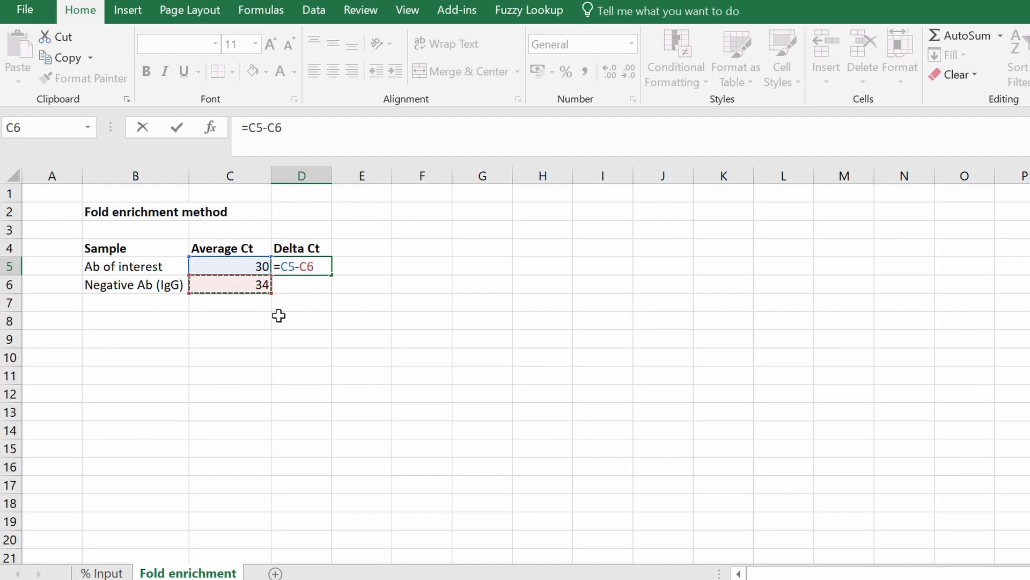
key("Return")
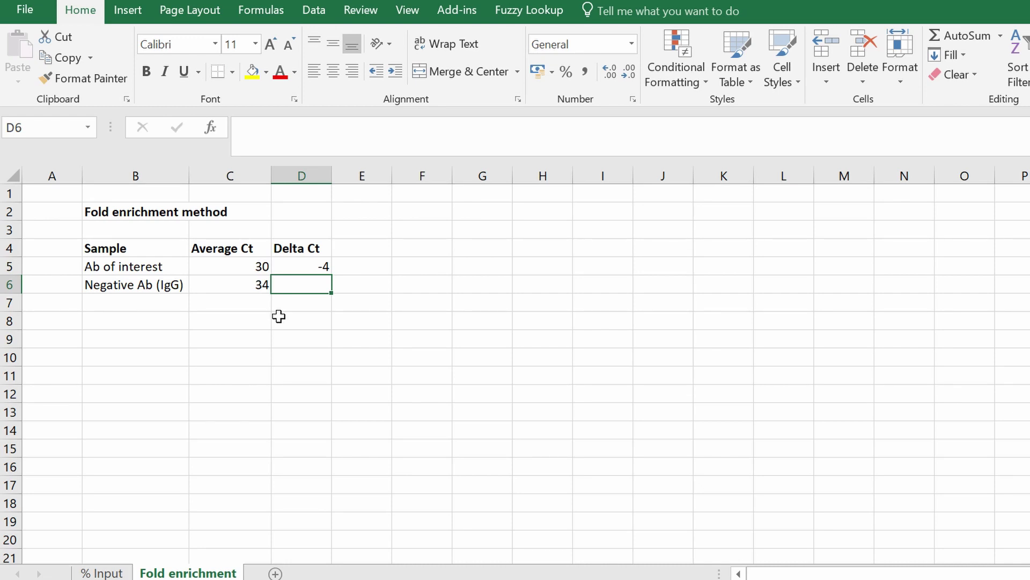
Enter =C6-C6 in D6, giving 0 for the IgG control
type("=")
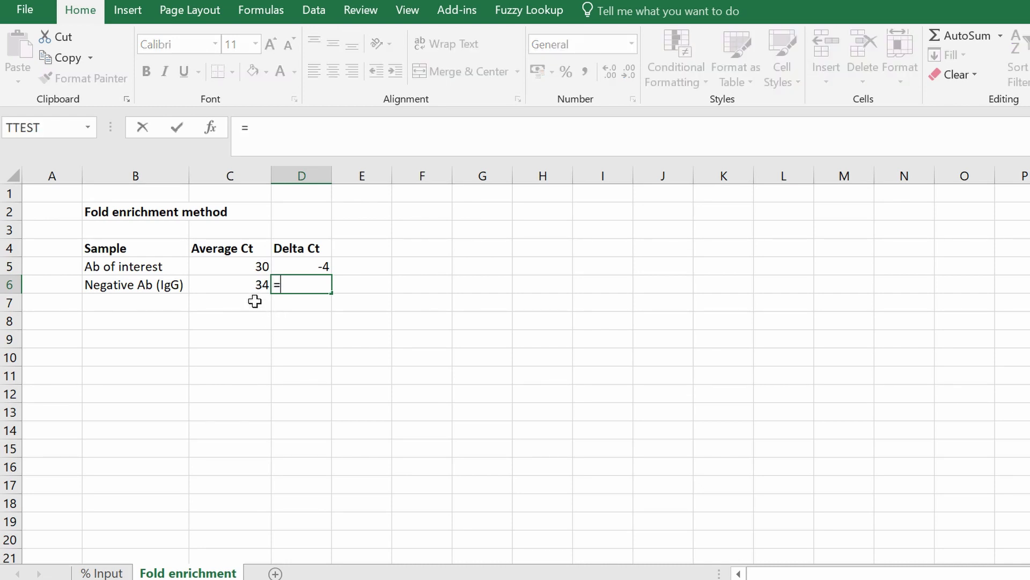
left_click(234, 283)
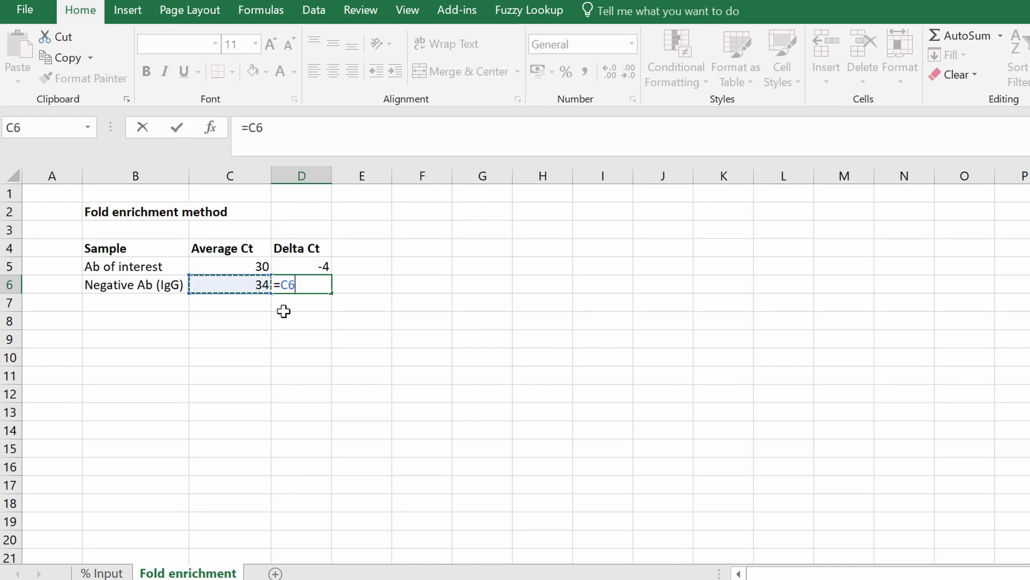
type("-")
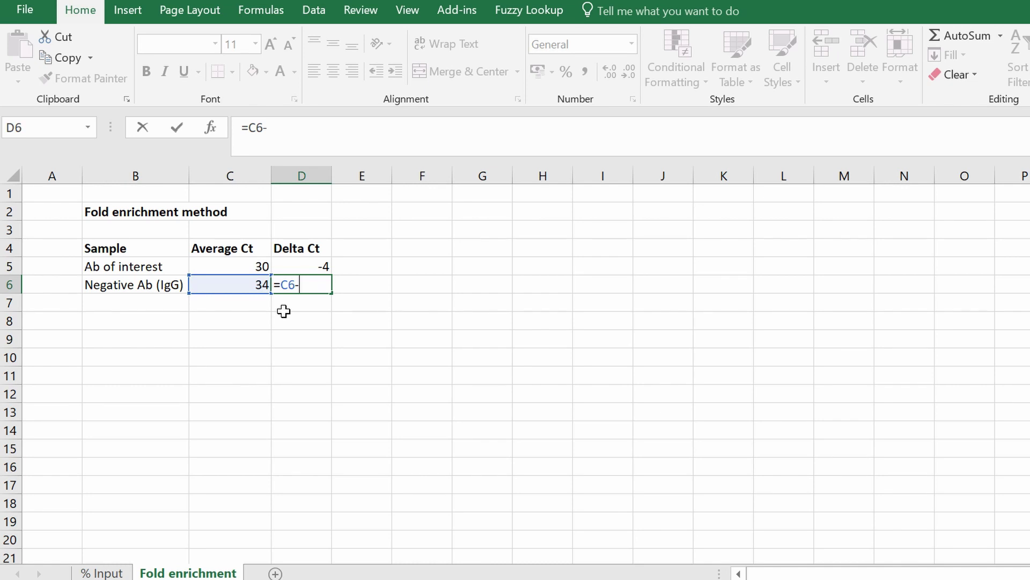
left_click(213, 281)
key("Return")
left_click(321, 285)
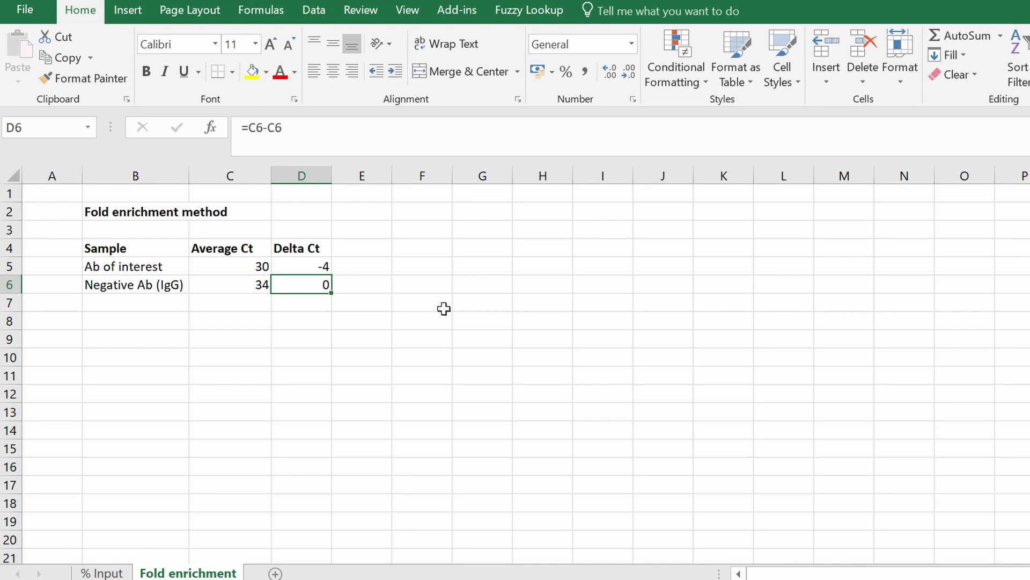
key("Up")
key("Up")
key("Right")
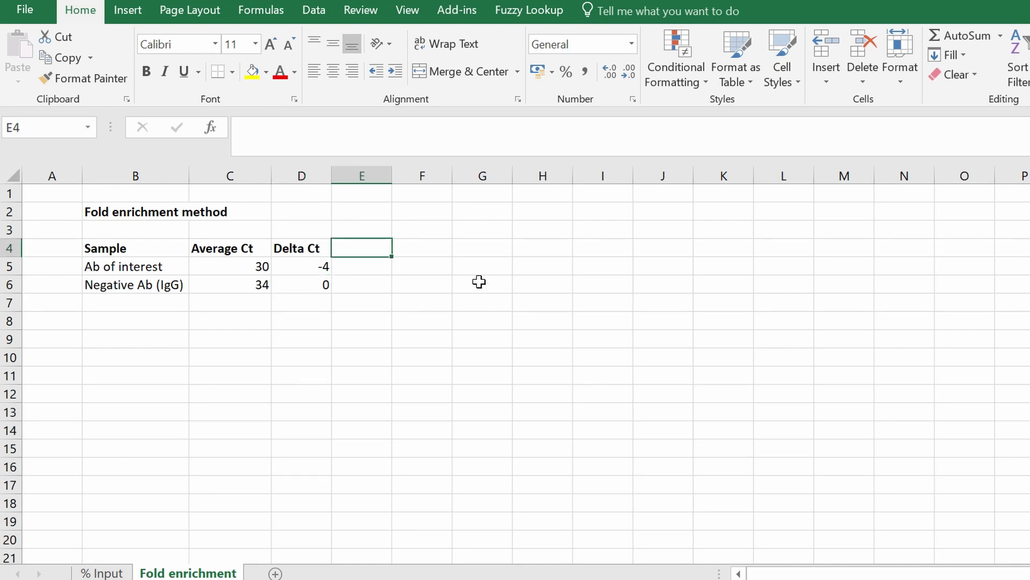
Head E4 'Fold enrichment' and enter =2^-(D5), giving 16 for Ab of interest
type("Fold enrich")
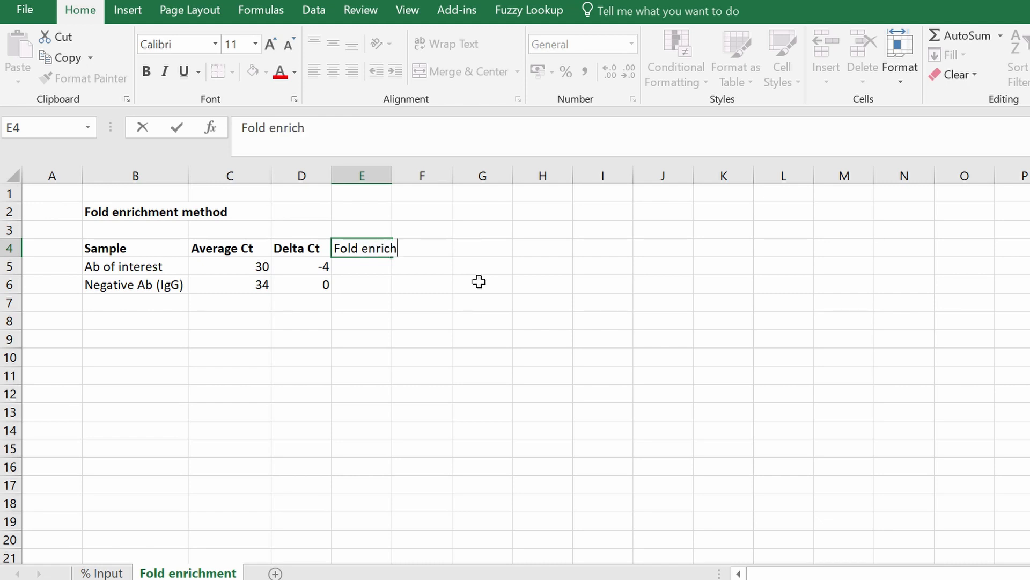
type("ment")
key("Return")
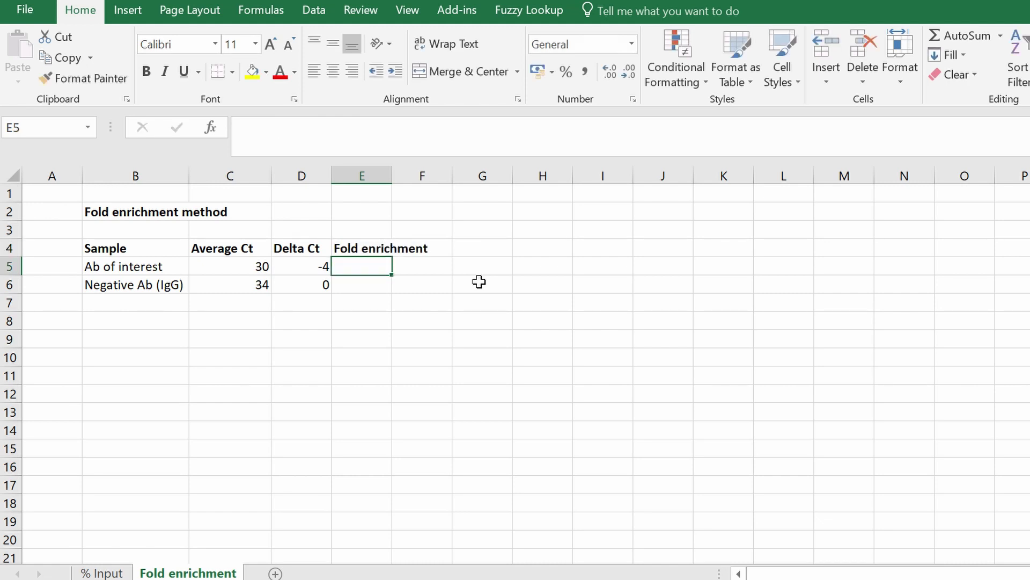
type("=")
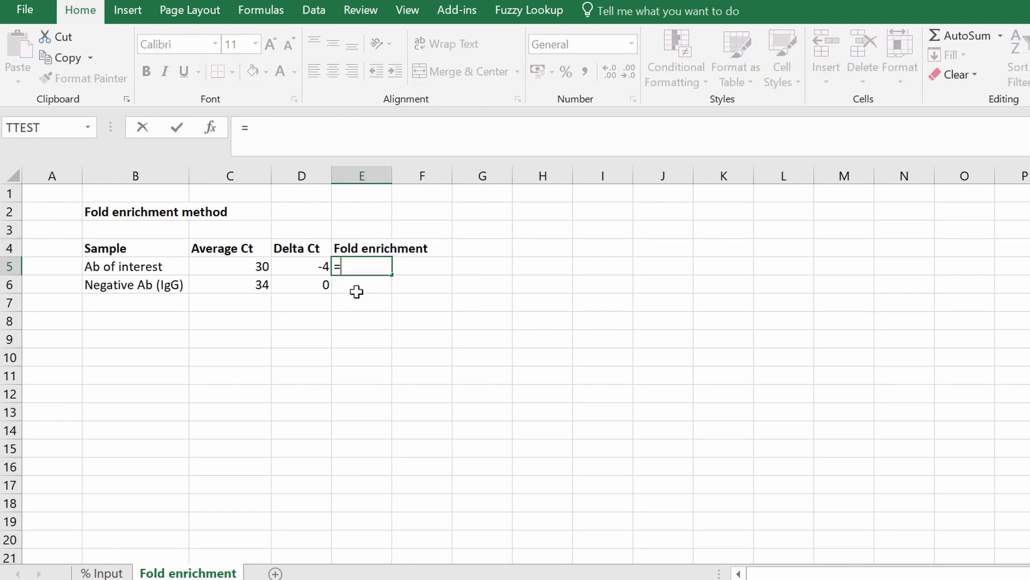
type("2^-(")
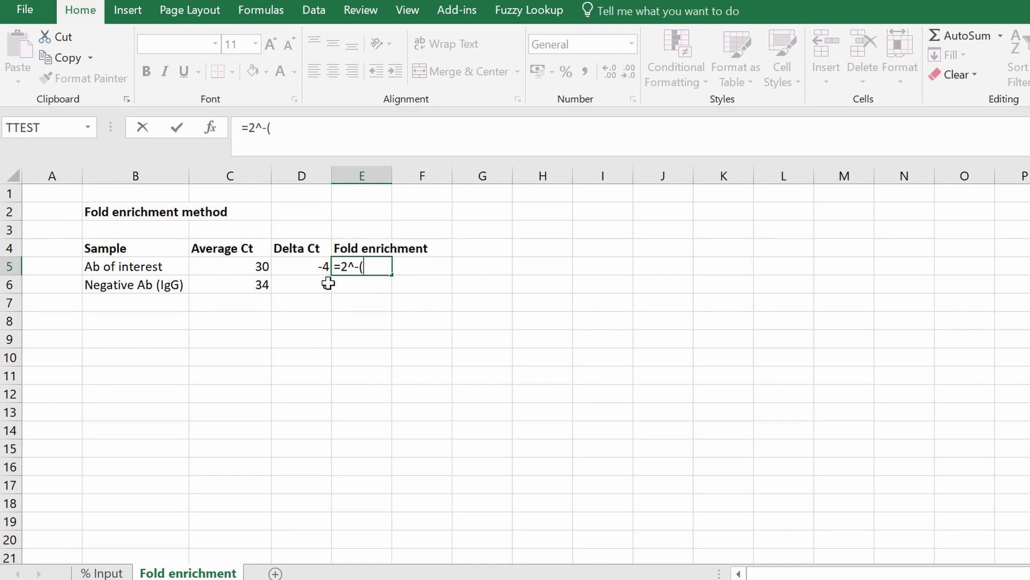
left_click(309, 265)
type(")")
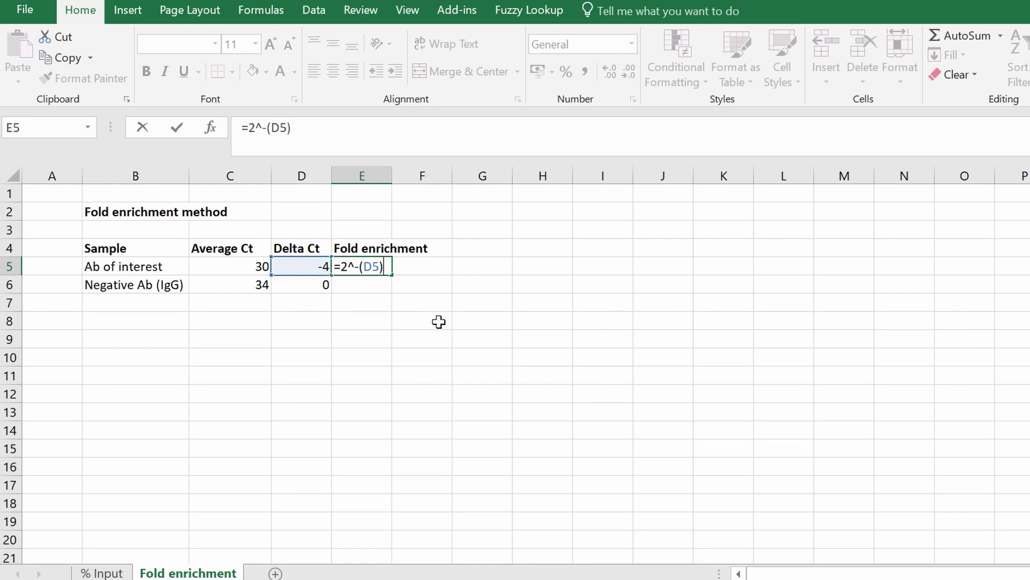
key("Return")
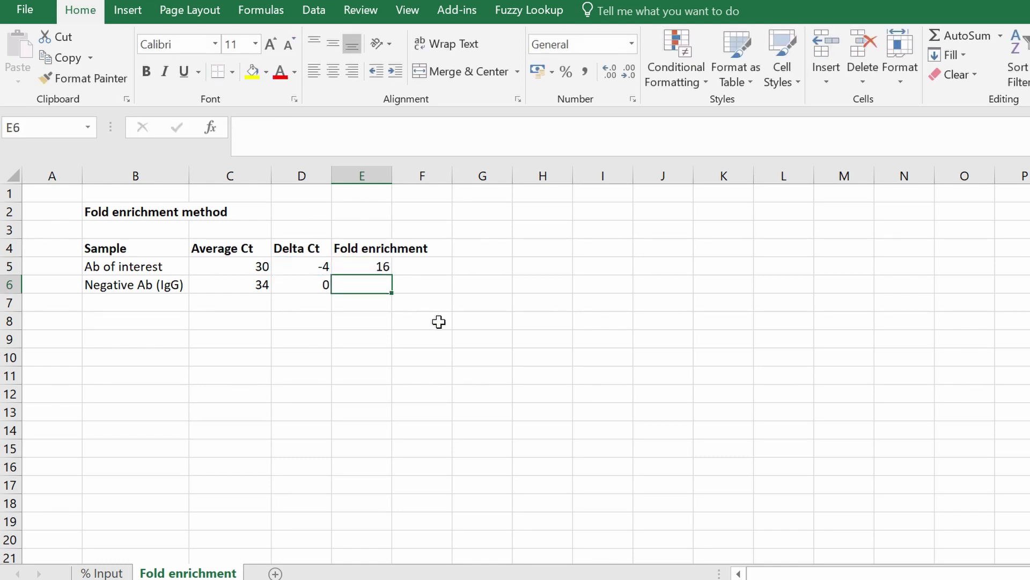
Enter =2^-(D6) in E6, giving 1 for Negative Ab (IgG)
type("=")
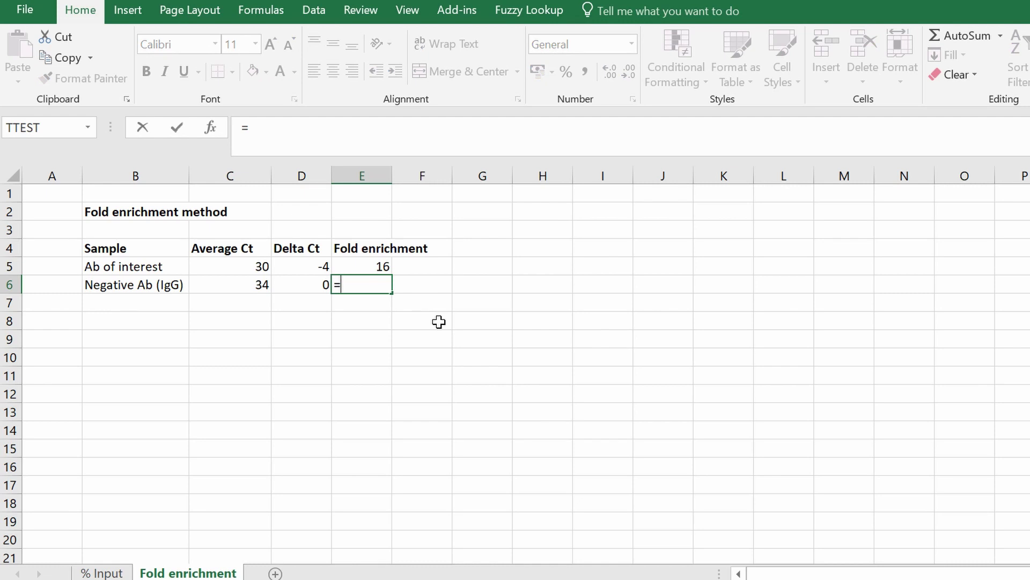
type("2^-(")
left_click(309, 285)
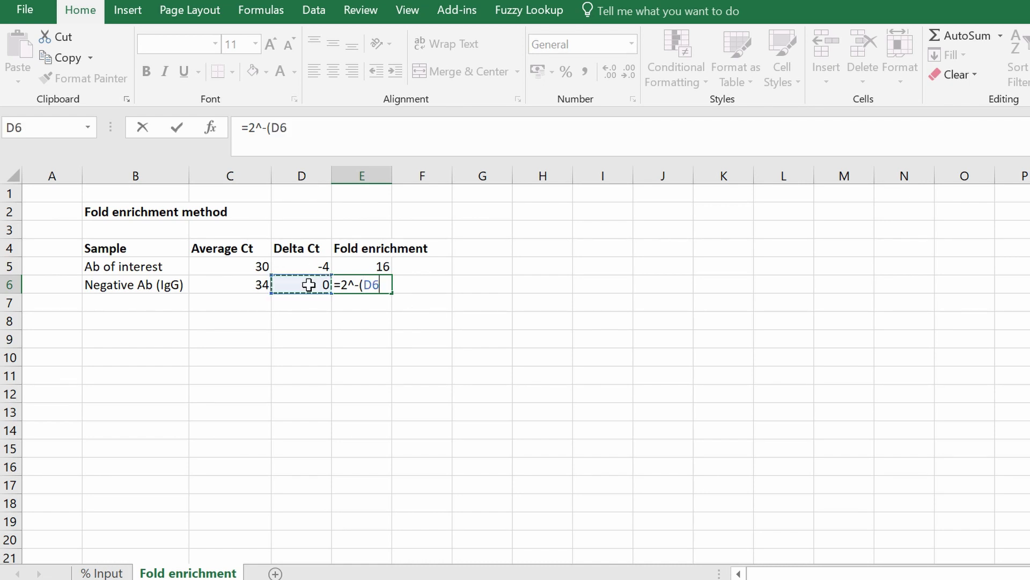
type(")")
key("Return")
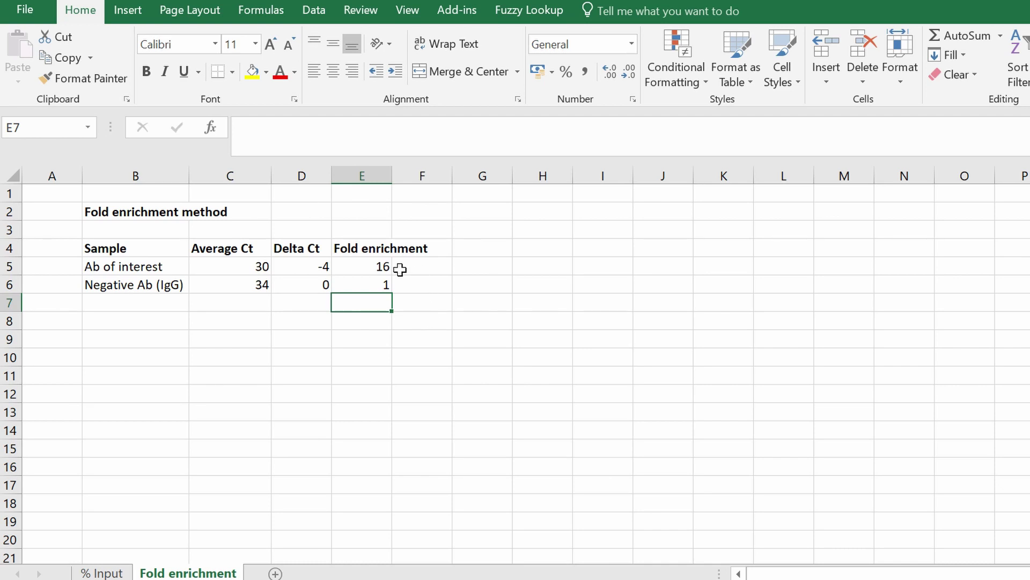
left_click(377, 270)
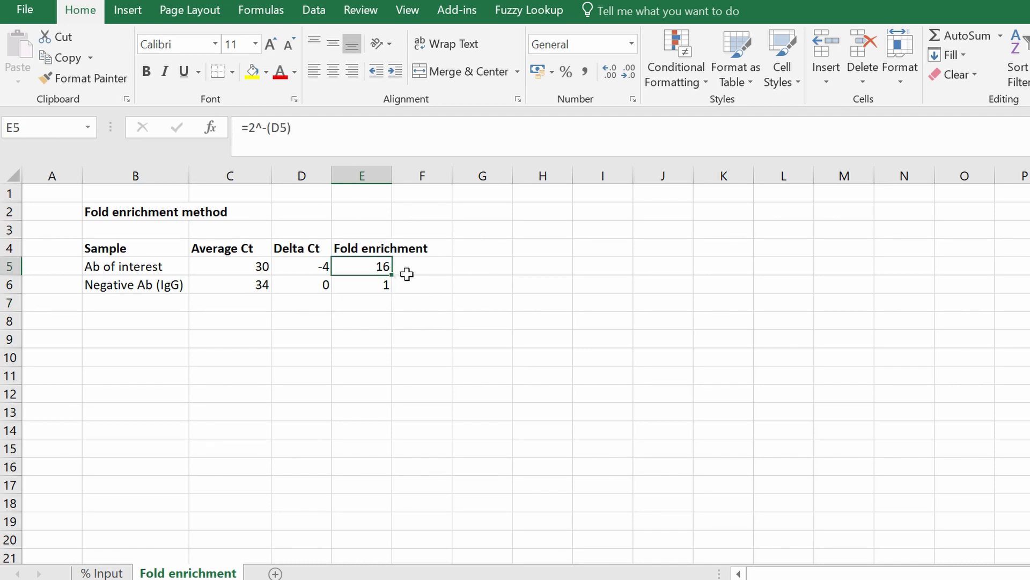